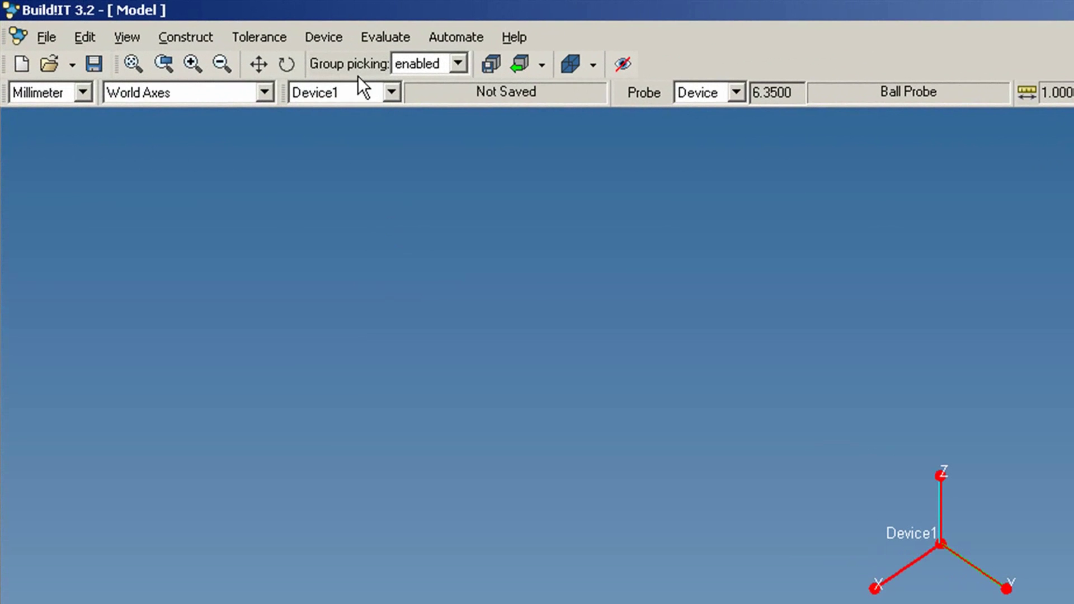
Step: Start recording a circle shape with the measuring device and name it Bolt Pattern
{"action": "left_click", "coordinate": [327, 38]}
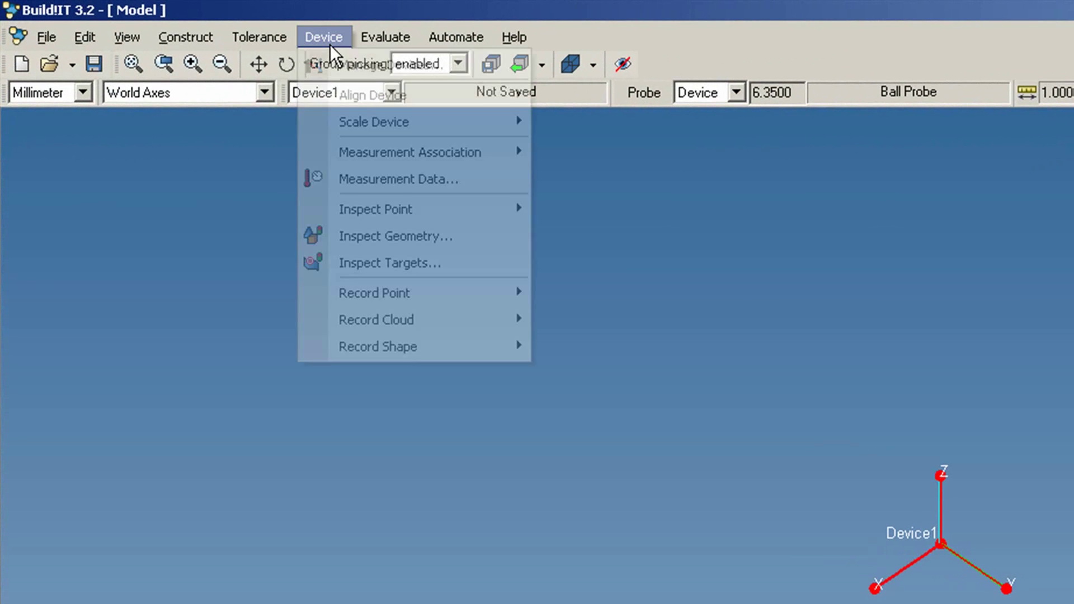
{"action": "mouse_move", "coordinate": [355, 346]}
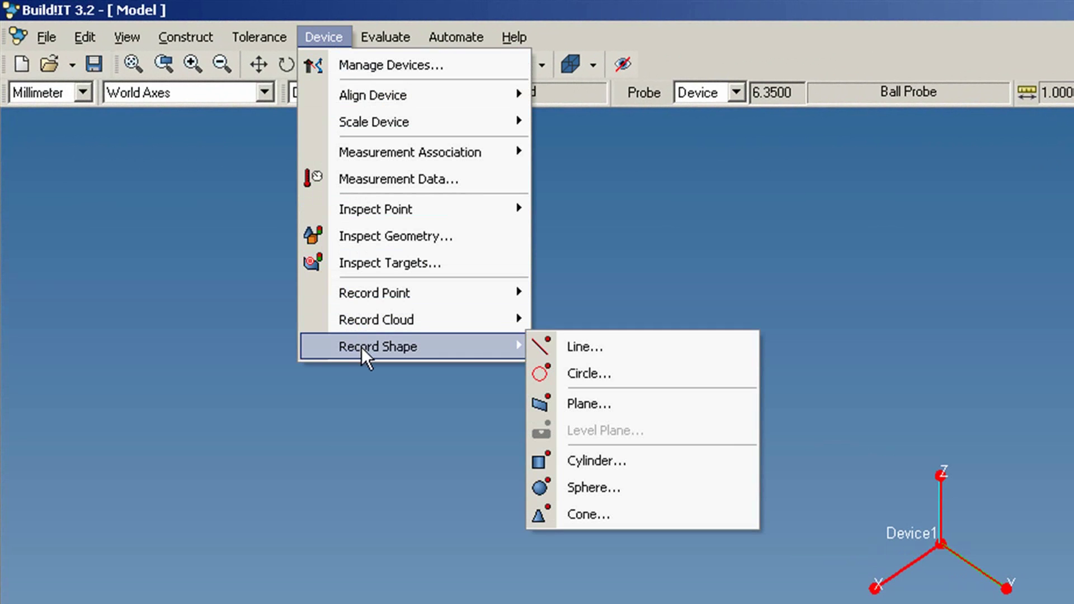
{"action": "left_click", "coordinate": [613, 374]}
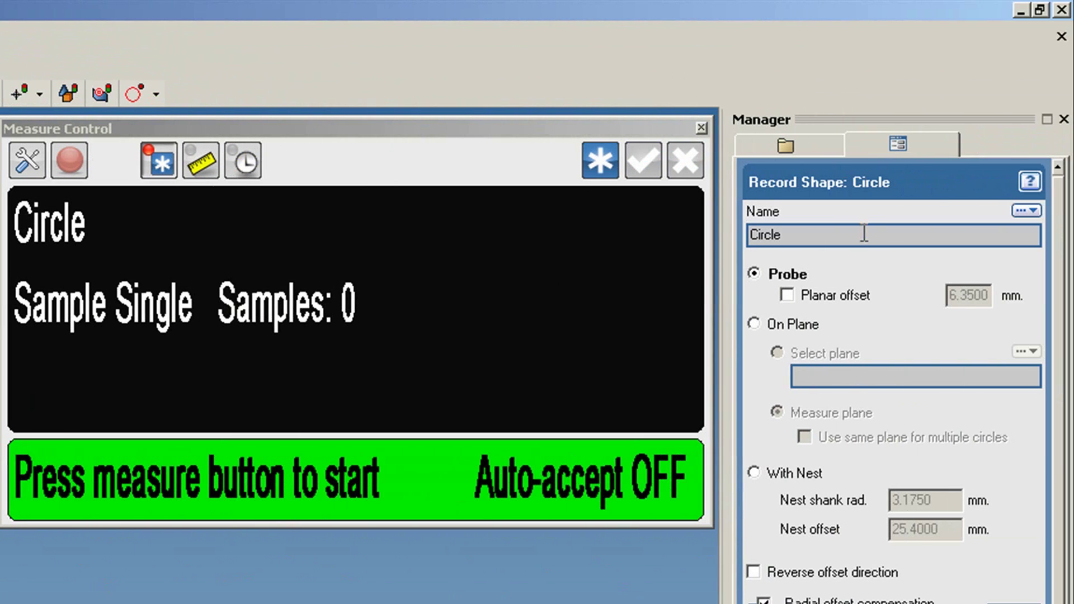
{"action": "left_click", "coordinate": [864, 234]}
{"action": "type", "text": "Bolt Pattern"}
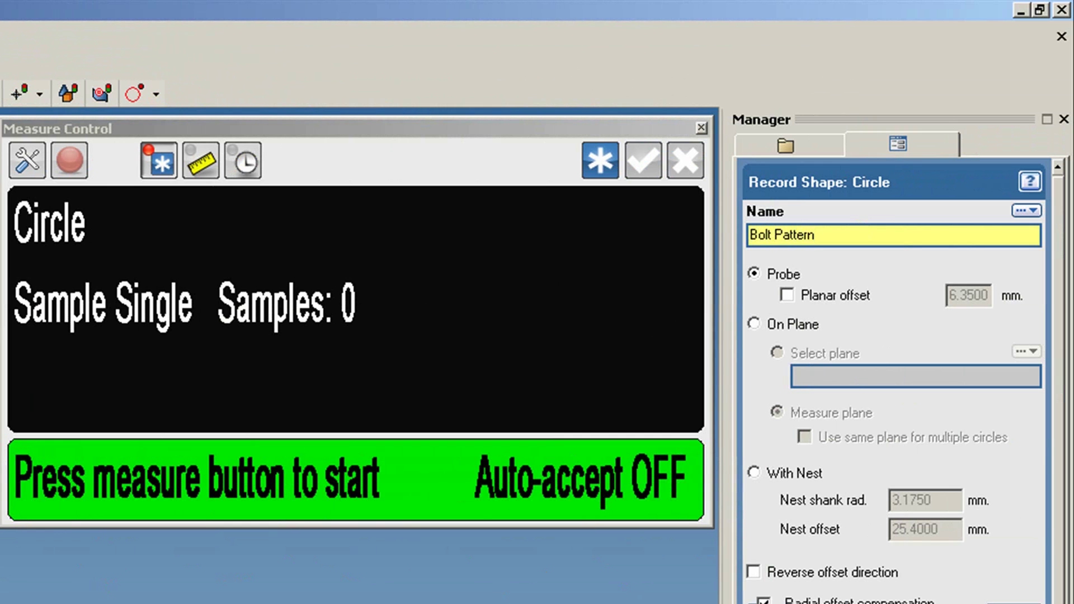
Step: Record the five bolt-hole circles on one measured plane shared by all circles, creating a center point for each
{"action": "left_click", "coordinate": [754, 323]}
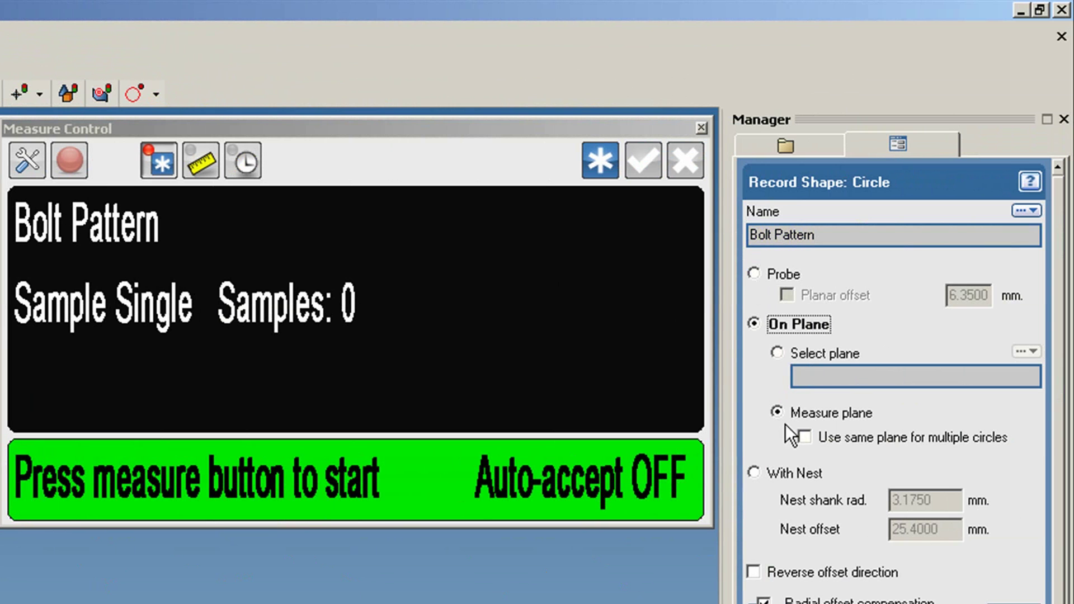
{"action": "left_click", "coordinate": [804, 437]}
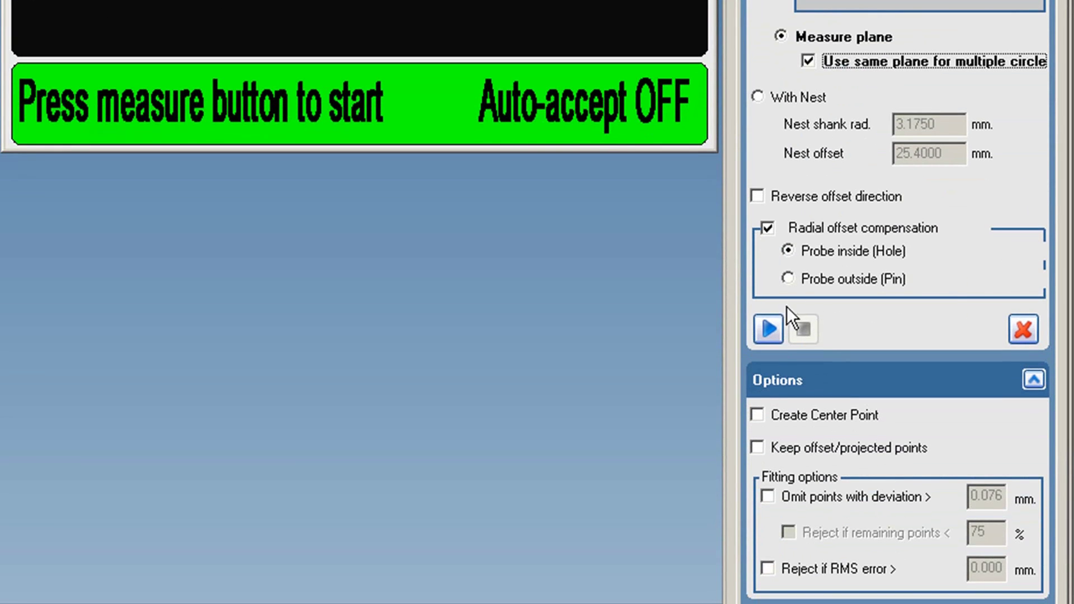
{"action": "left_click", "coordinate": [760, 416]}
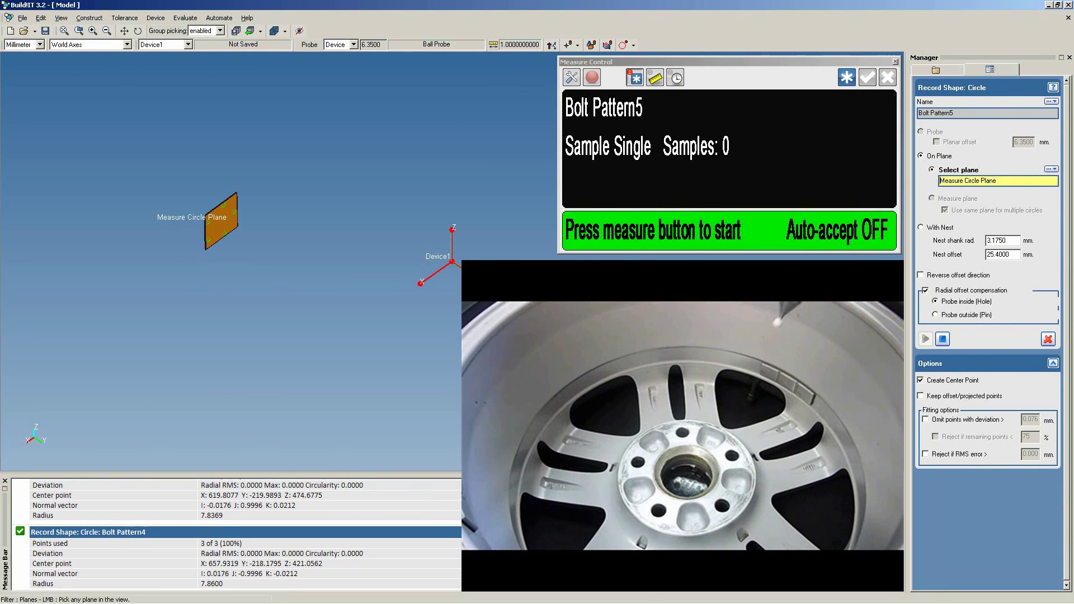
{"action": "left_click", "coordinate": [1048, 339]}
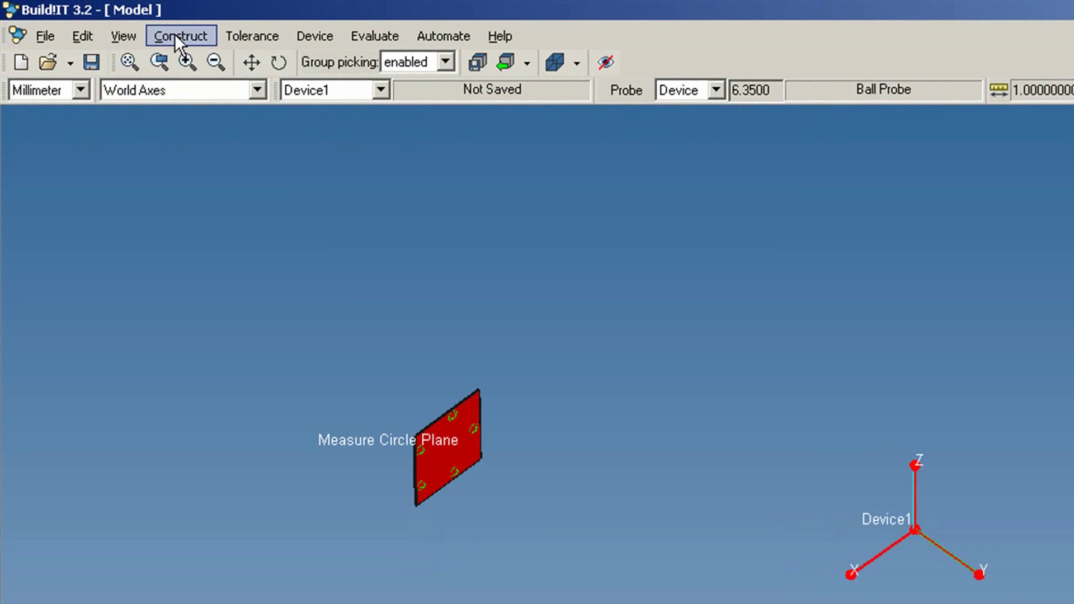
Step: Construct a best-fit circle through the five Bolt Pattern center points and check its radius
{"action": "left_click", "coordinate": [88, 17]}
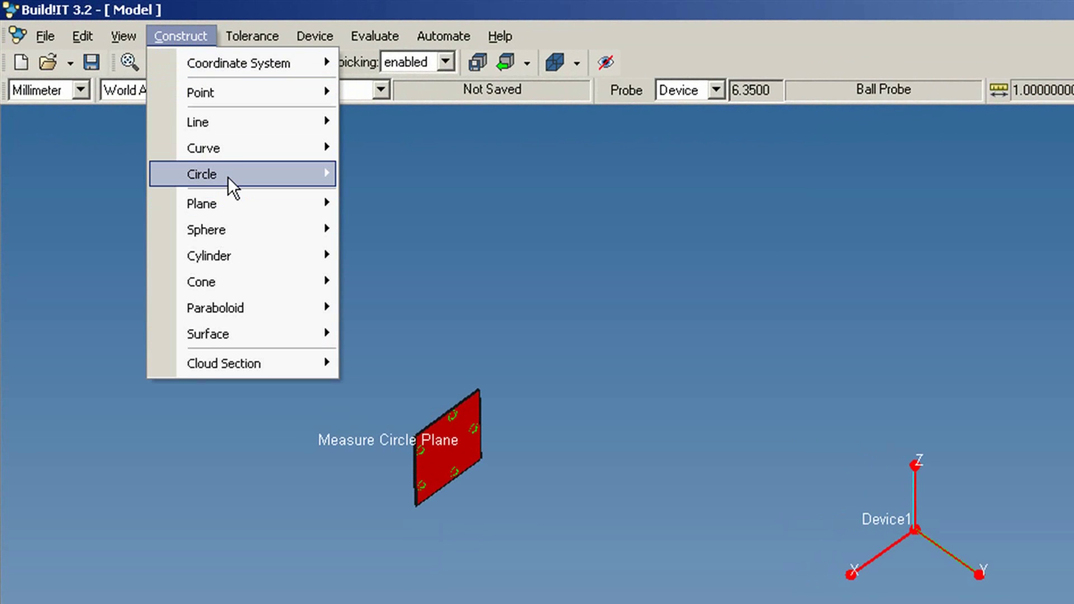
{"action": "mouse_move", "coordinate": [251, 177]}
{"action": "left_click", "coordinate": [392, 203]}
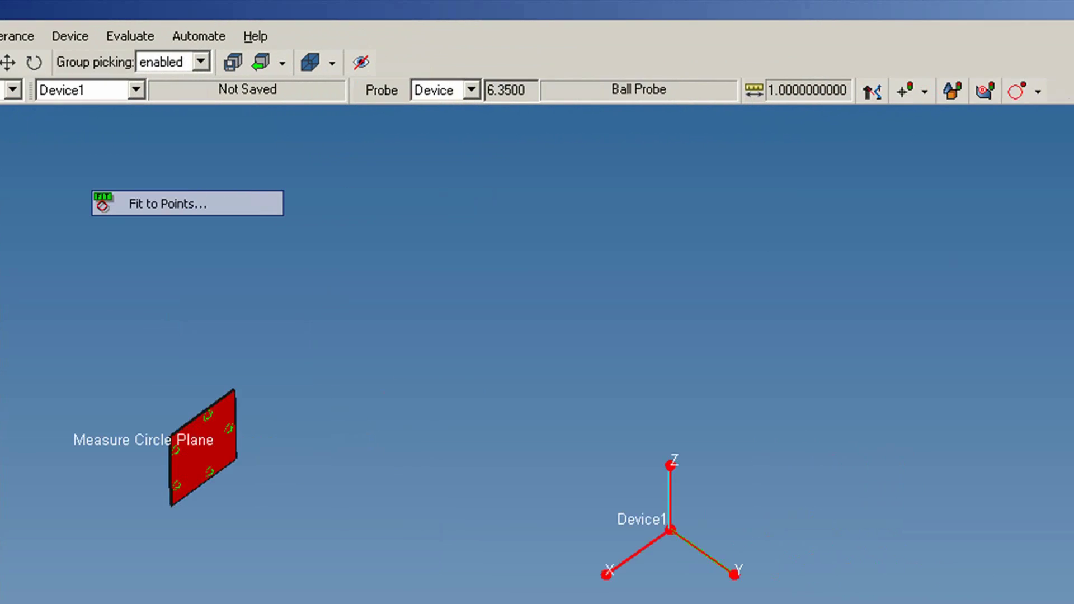
{"action": "left_click", "coordinate": [940, 261]}
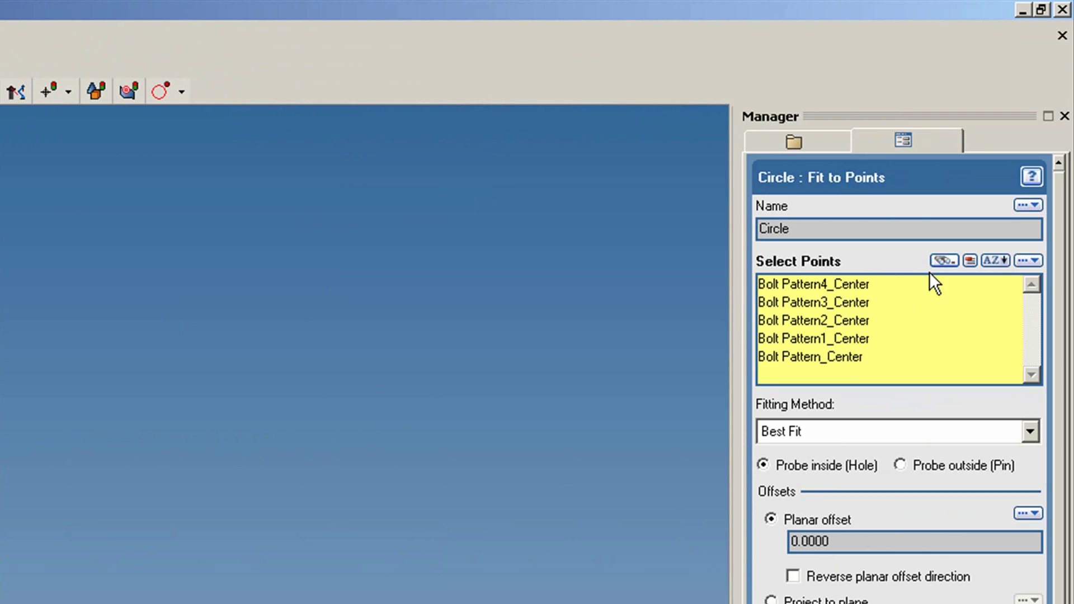
{"action": "left_click", "coordinate": [927, 377]}
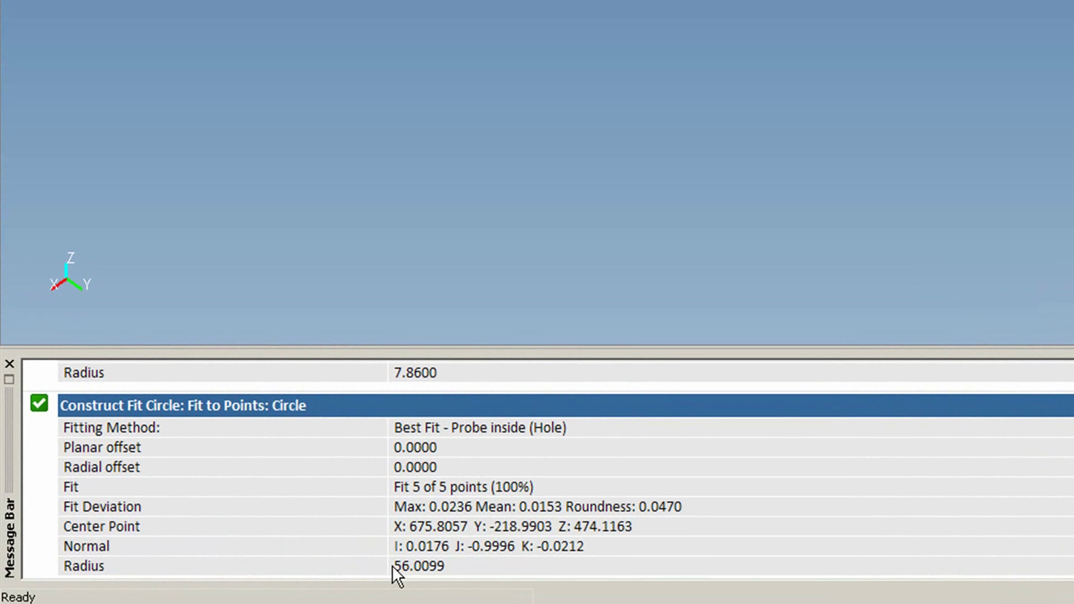
{"action": "left_click_drag", "start_coordinate": [393, 566], "coordinate": [445, 567]}
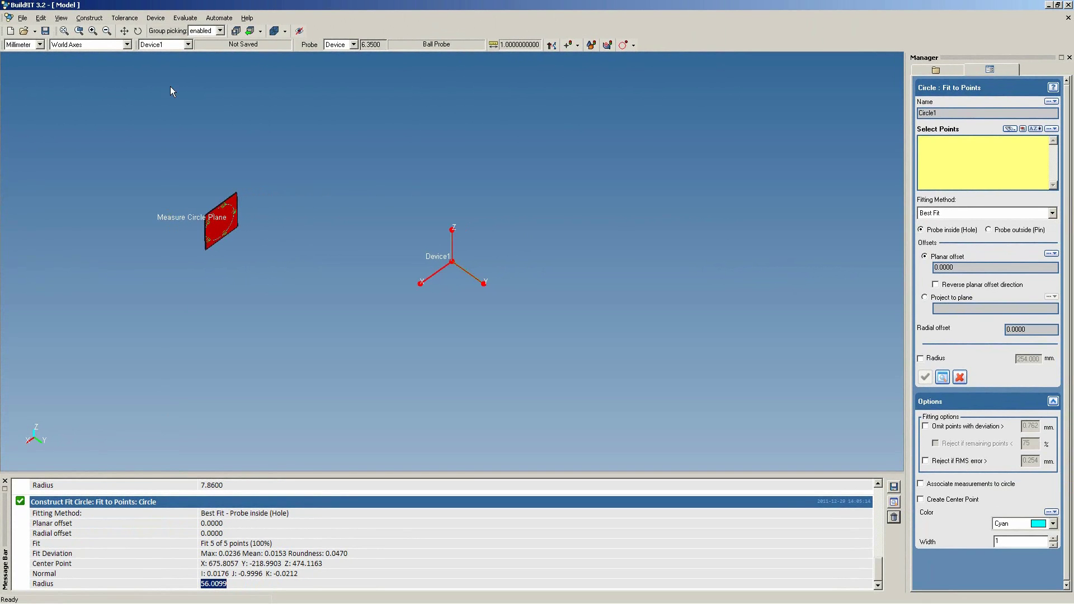
Step: Add a text annotation named Bolt Circle Diameter reading "BCD: 5/112 mm" at the Bolt Pattern2 center point
{"action": "left_click", "coordinate": [182, 18]}
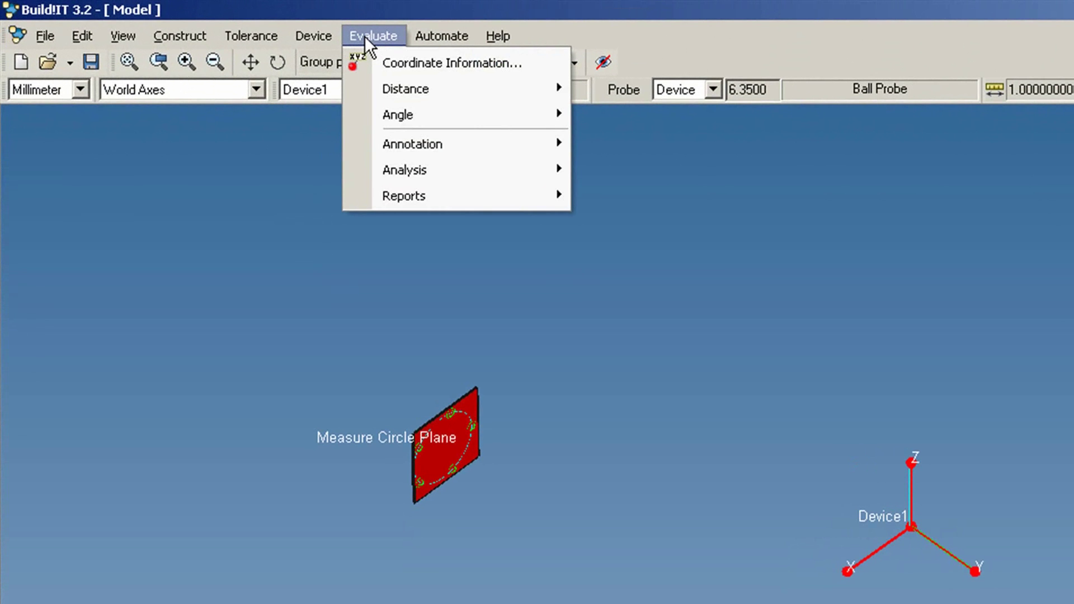
{"action": "mouse_move", "coordinate": [394, 143]}
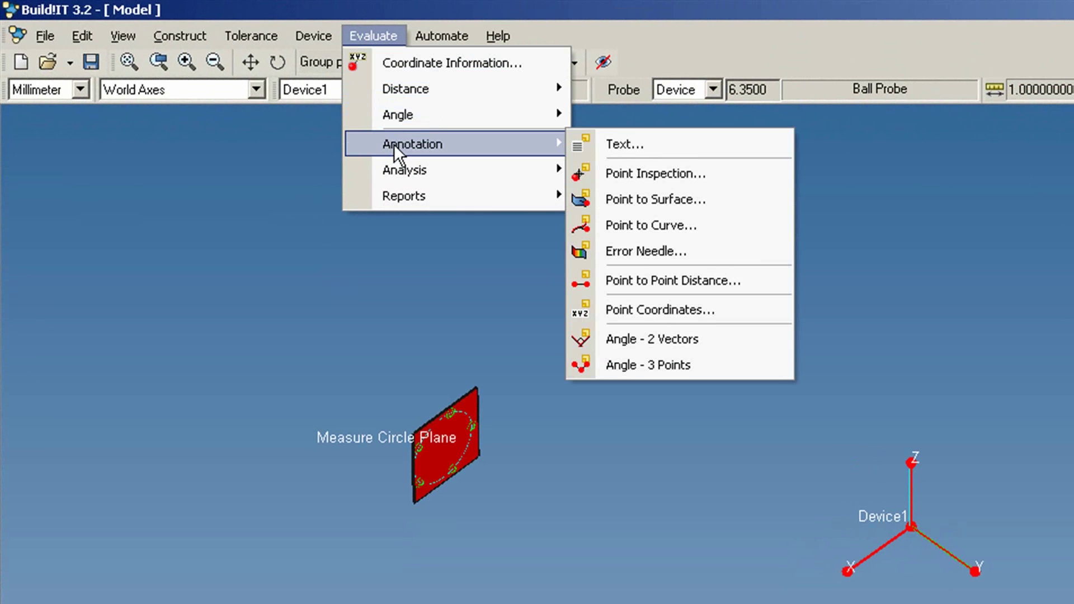
{"action": "left_click", "coordinate": [629, 146]}
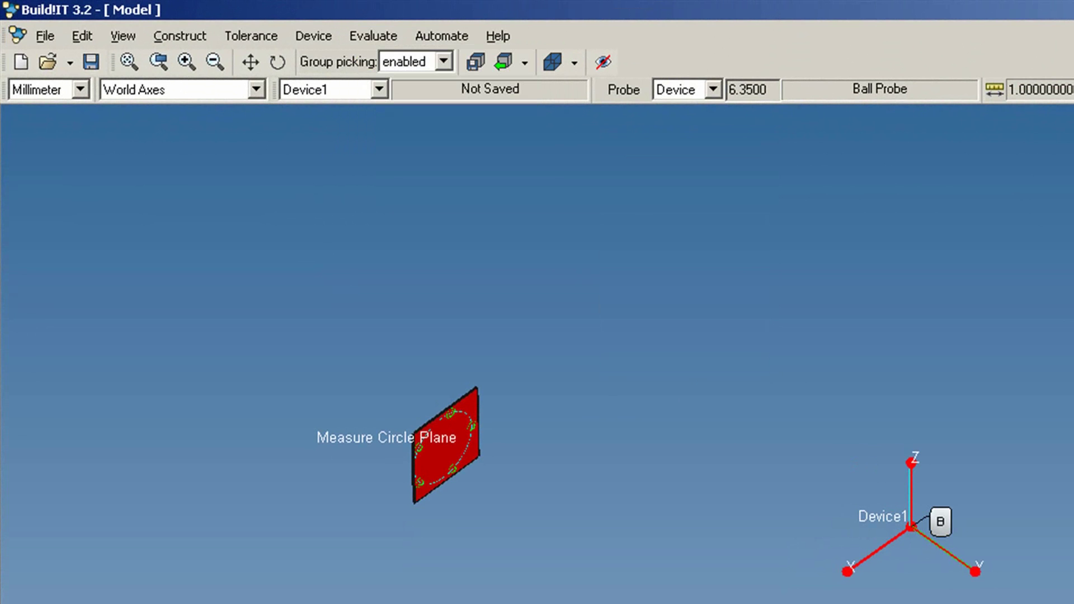
{"action": "type", "text": "BCD: 5/112 mm"}
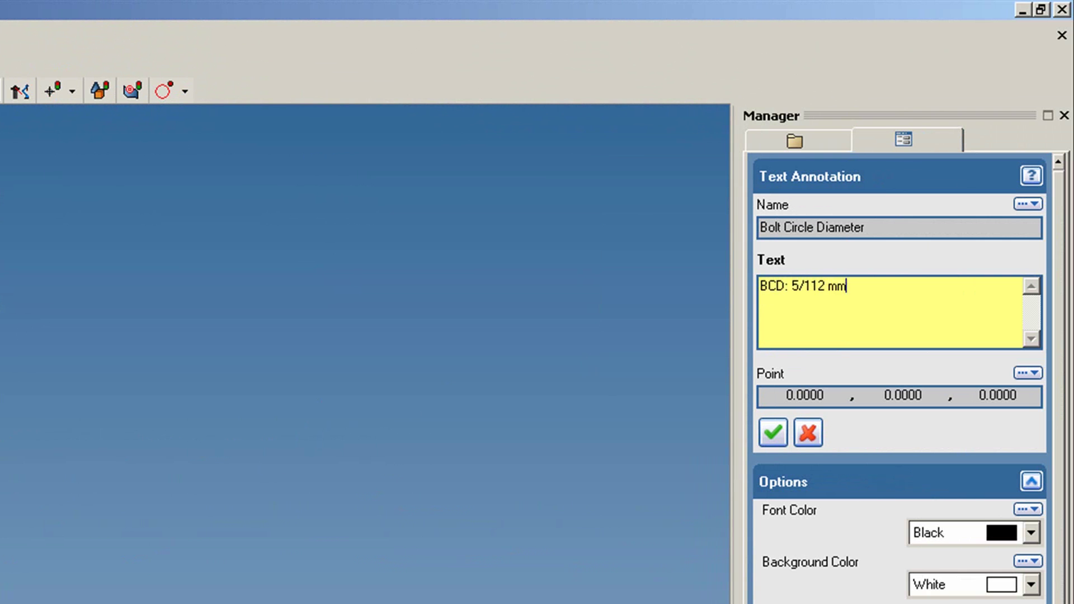
{"action": "left_click", "coordinate": [772, 432]}
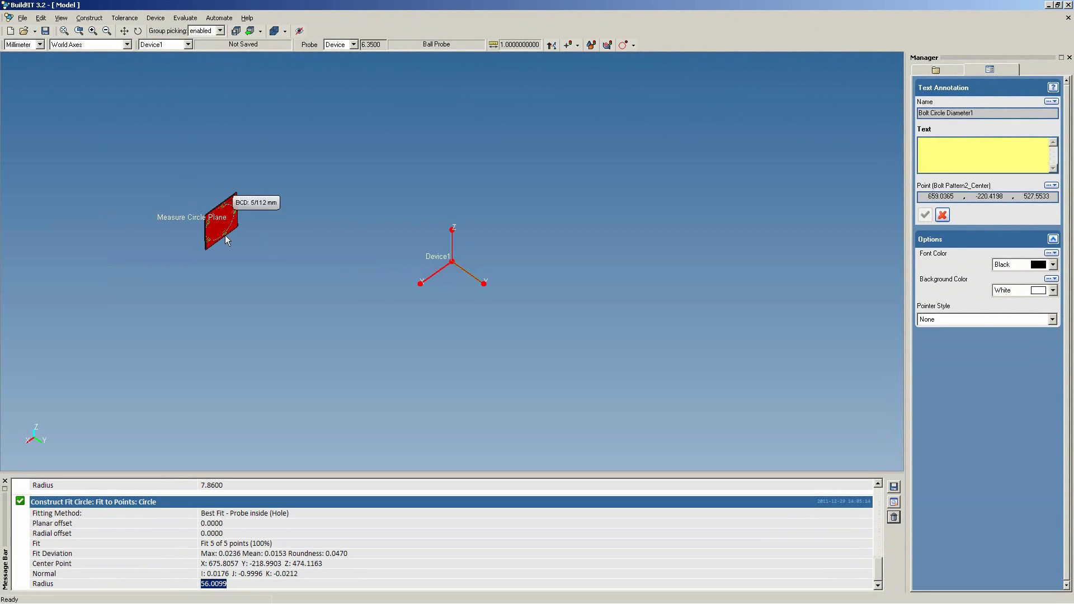
Step: Record a hidden point on the wheel as the mid point between a measured near point and far point
{"action": "middle_click_drag", "start_coordinate": [225, 235], "coordinate": [112, 224]}
{"action": "key", "text": "f"}
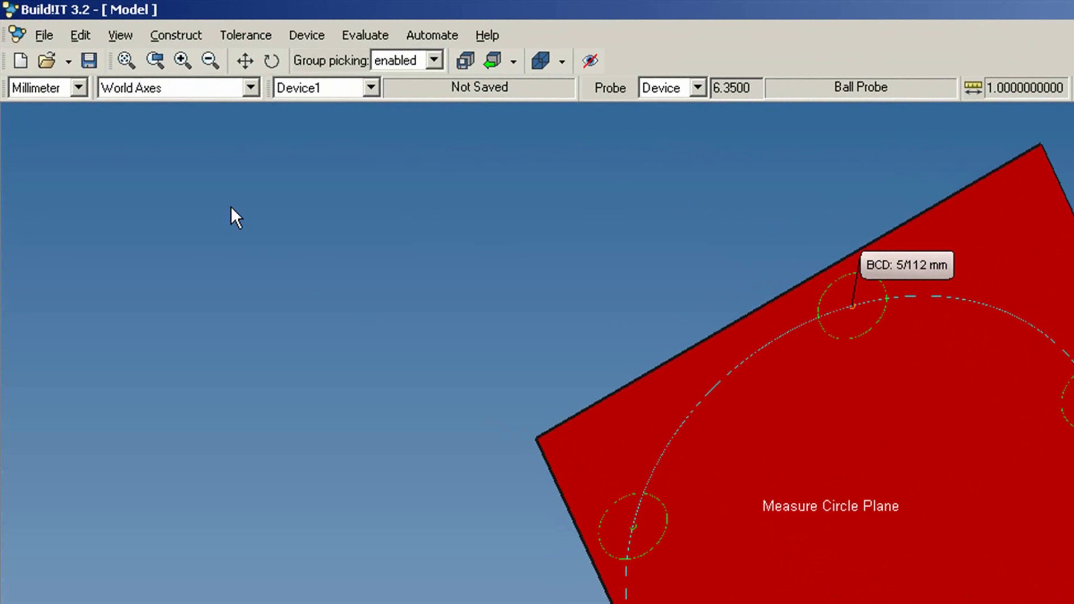
{"action": "left_click", "coordinate": [306, 34]}
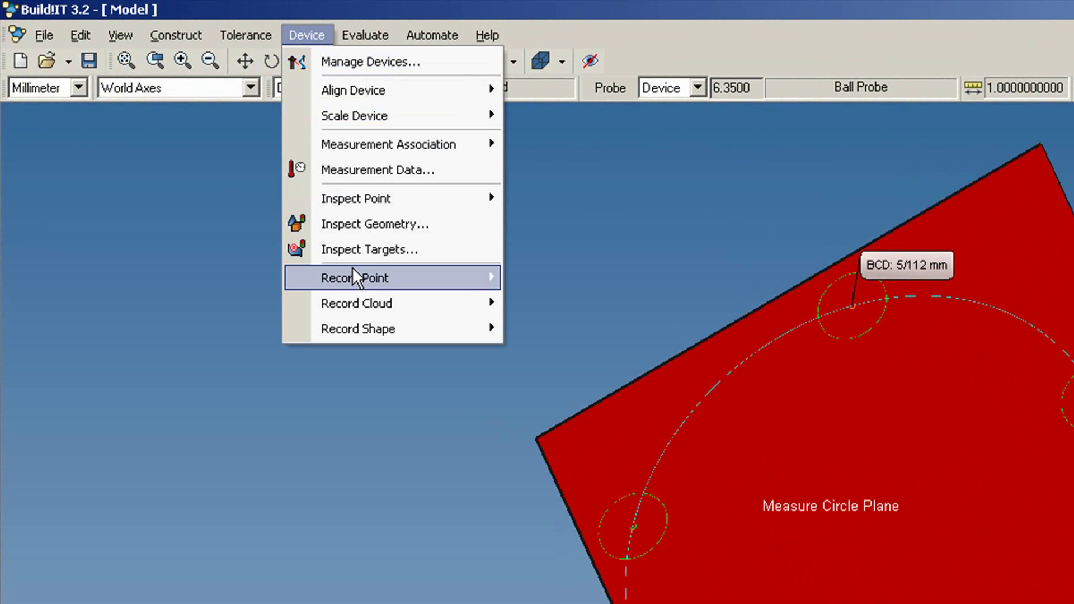
{"action": "mouse_move", "coordinate": [358, 275]}
{"action": "left_click", "coordinate": [563, 336]}
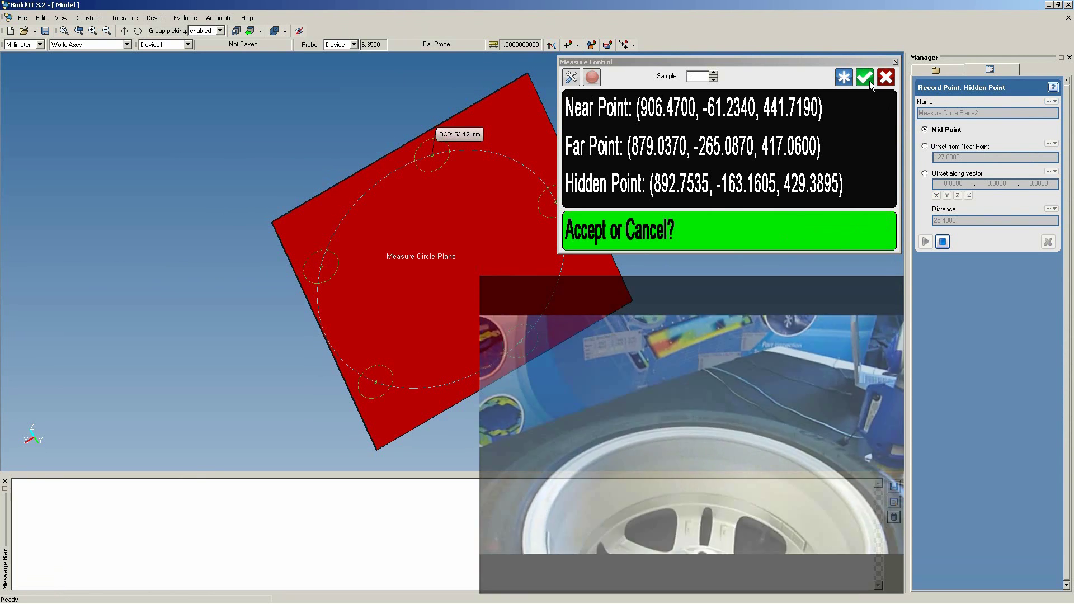
{"action": "left_click", "coordinate": [869, 81]}
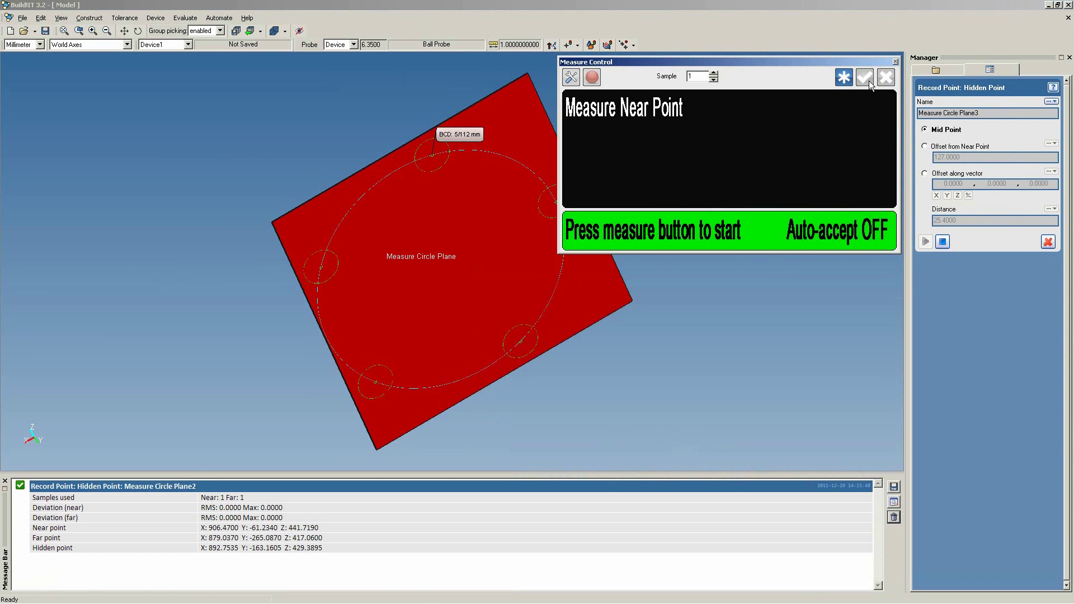
{"action": "left_click", "coordinate": [886, 77]}
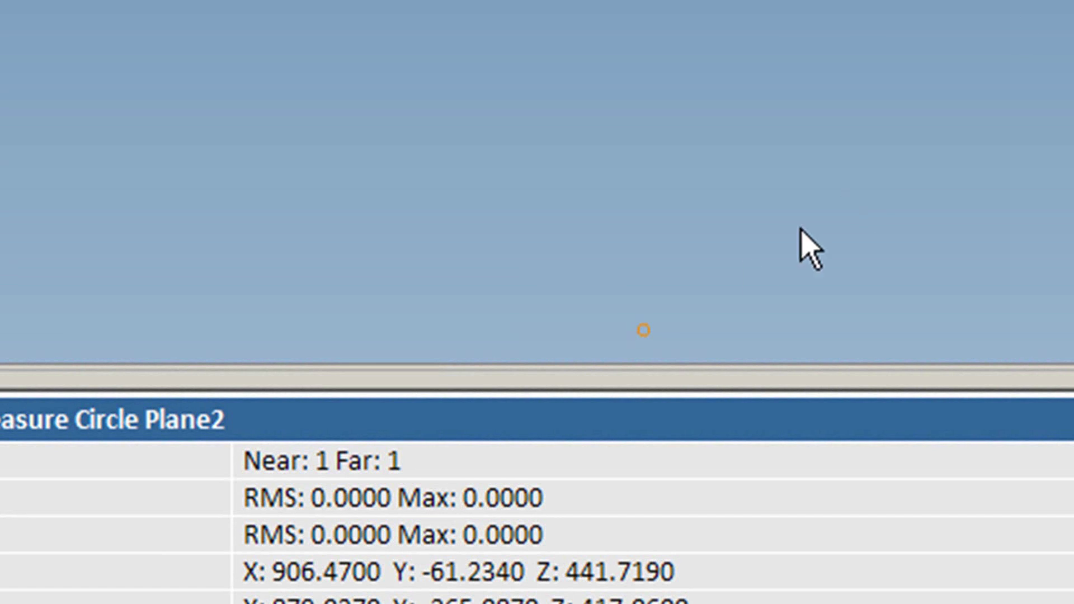
Step: Construct a right-handed coordinate system on the Measure Circle Plane and make it the current one
{"action": "left_click_drag", "start_coordinate": [715, 283], "coordinate": [627, 341]}
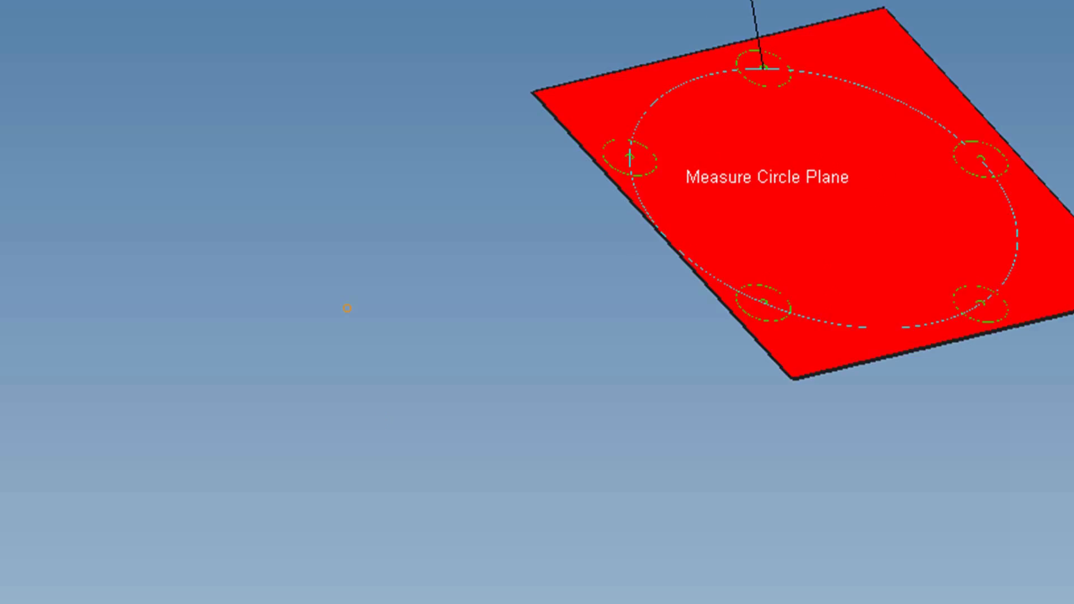
{"action": "left_click_drag", "start_coordinate": [353, 304], "coordinate": [331, 336]}
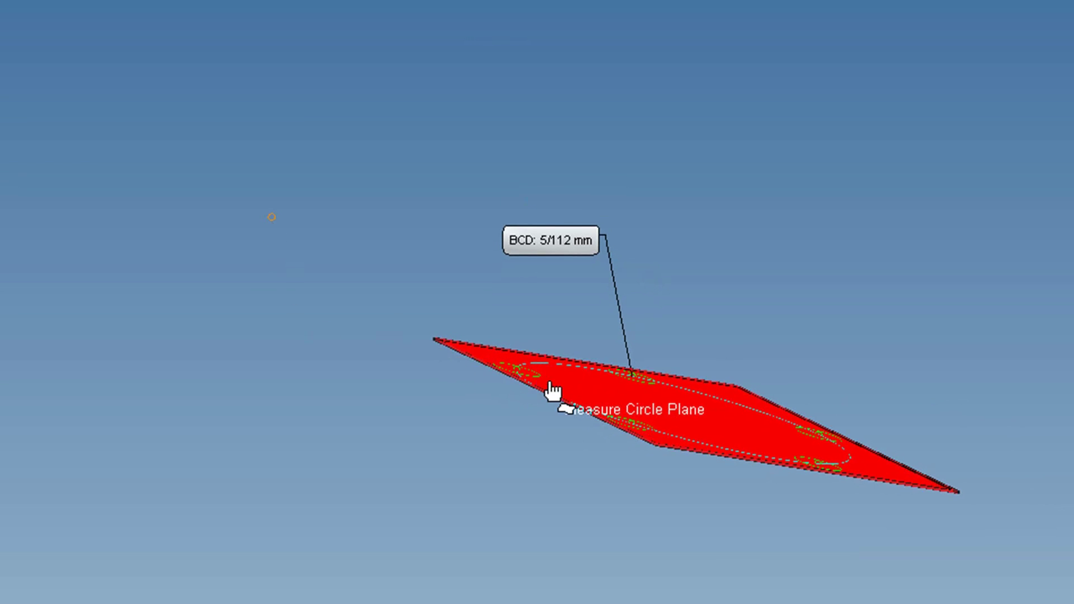
{"action": "middle_click_drag", "start_coordinate": [578, 379], "coordinate": [498, 340]}
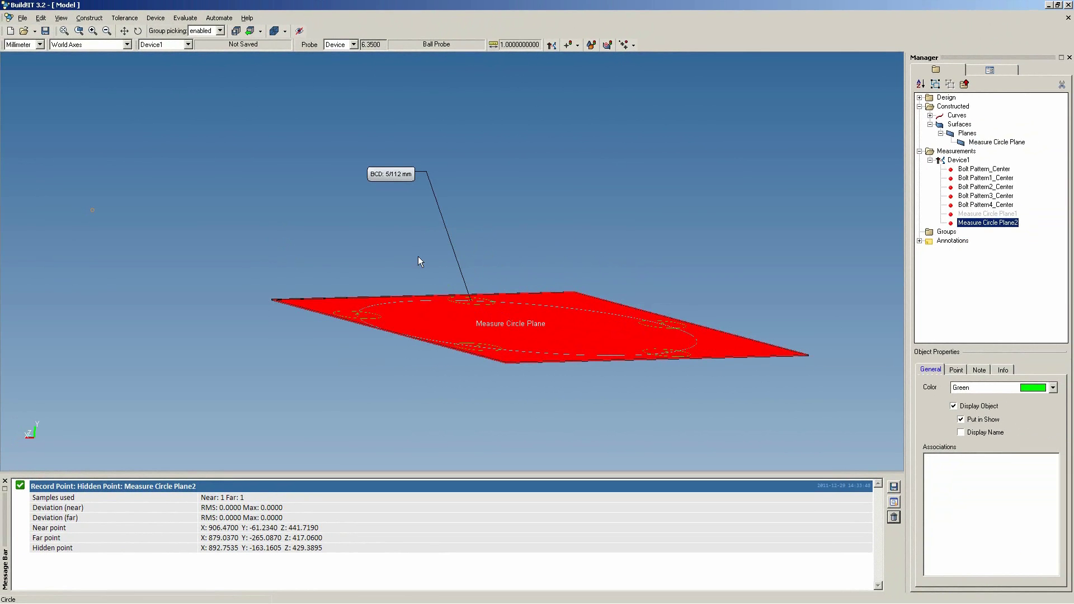
{"action": "left_click", "coordinate": [114, 208]}
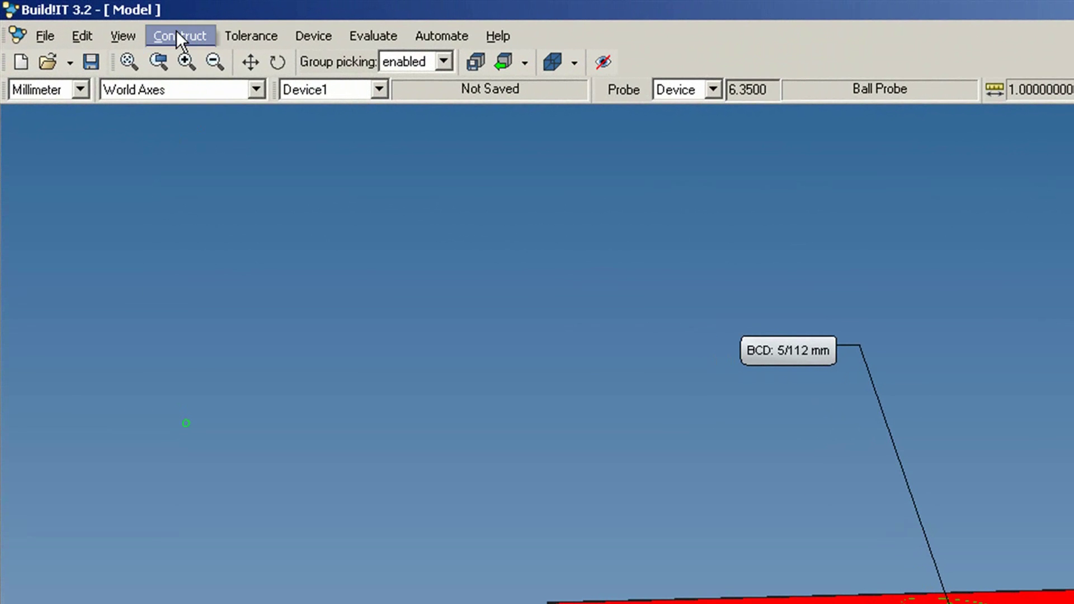
{"action": "left_click", "coordinate": [89, 17]}
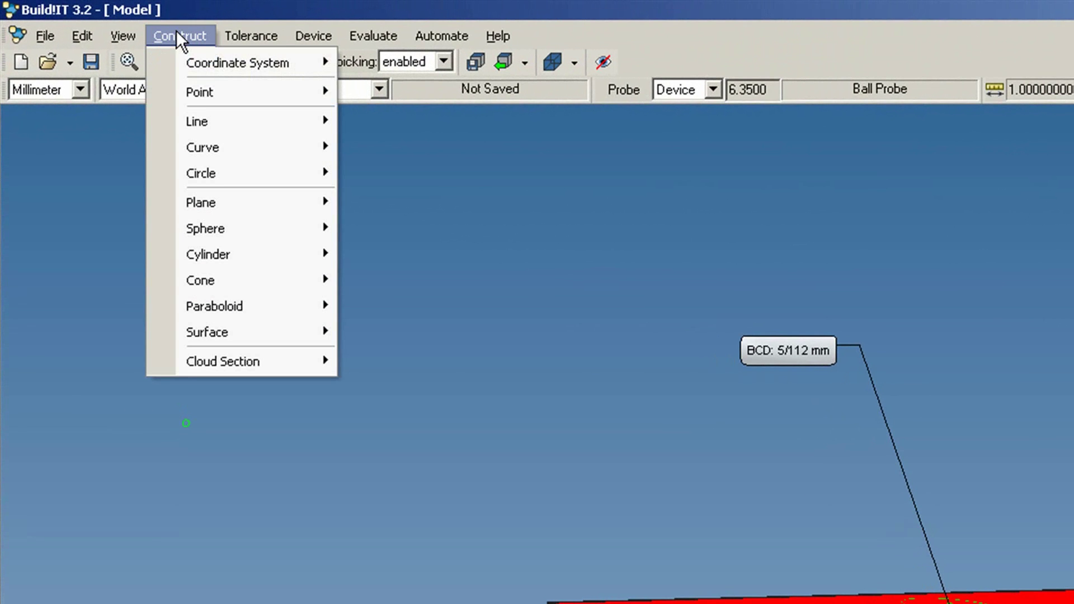
{"action": "mouse_move", "coordinate": [182, 67]}
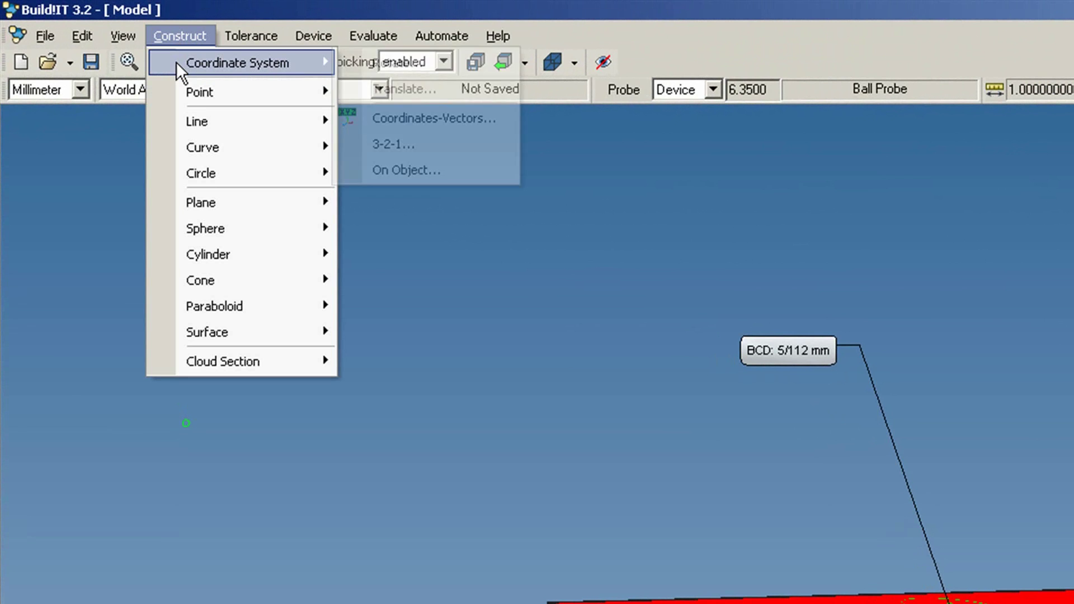
{"action": "left_click", "coordinate": [493, 171]}
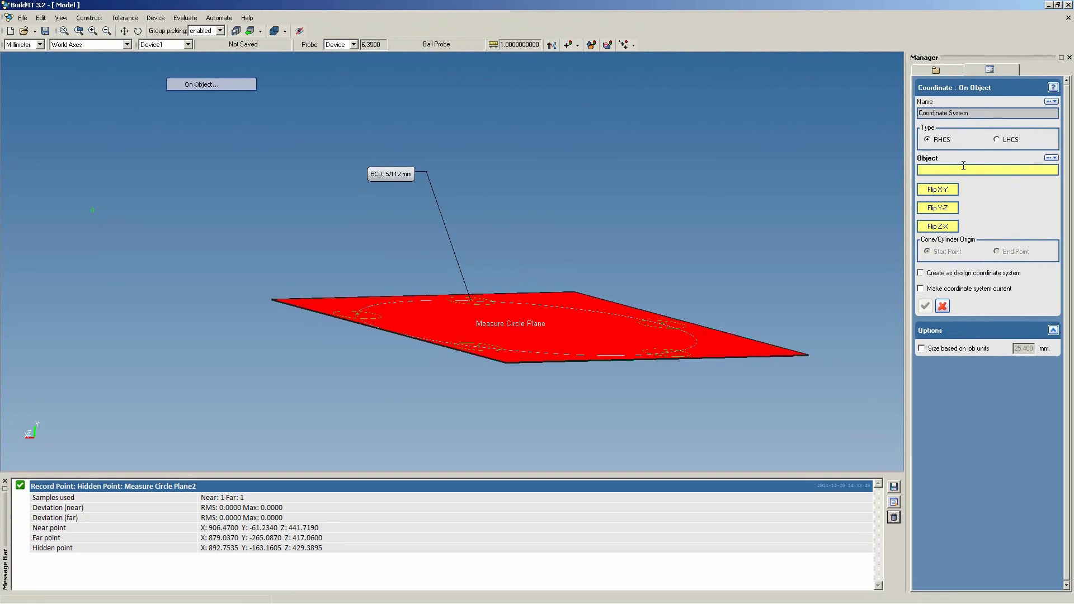
{"action": "left_click", "coordinate": [600, 343]}
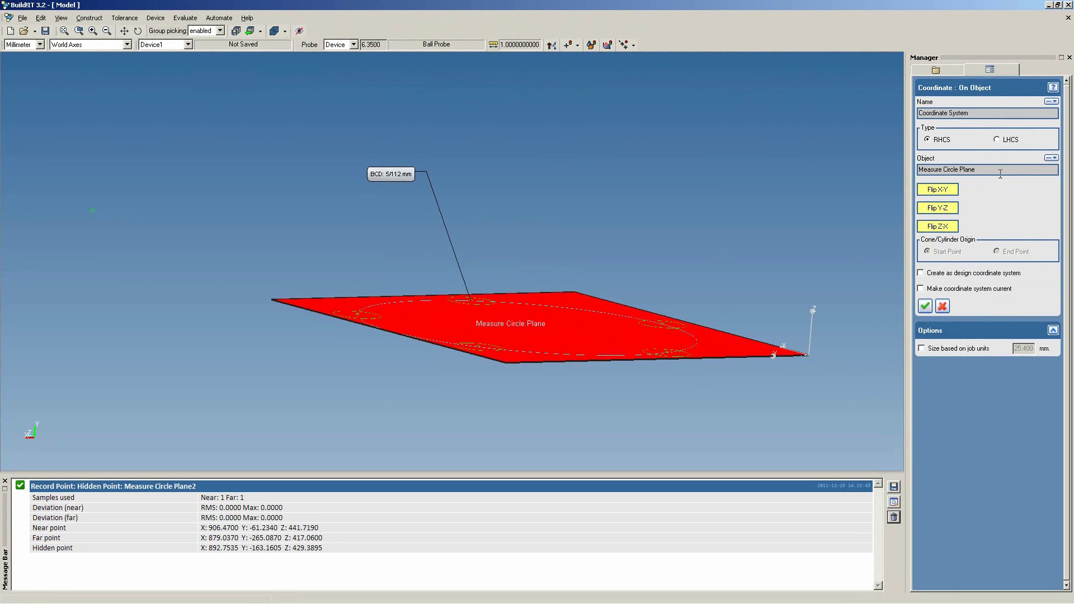
{"action": "left_click", "coordinate": [938, 290]}
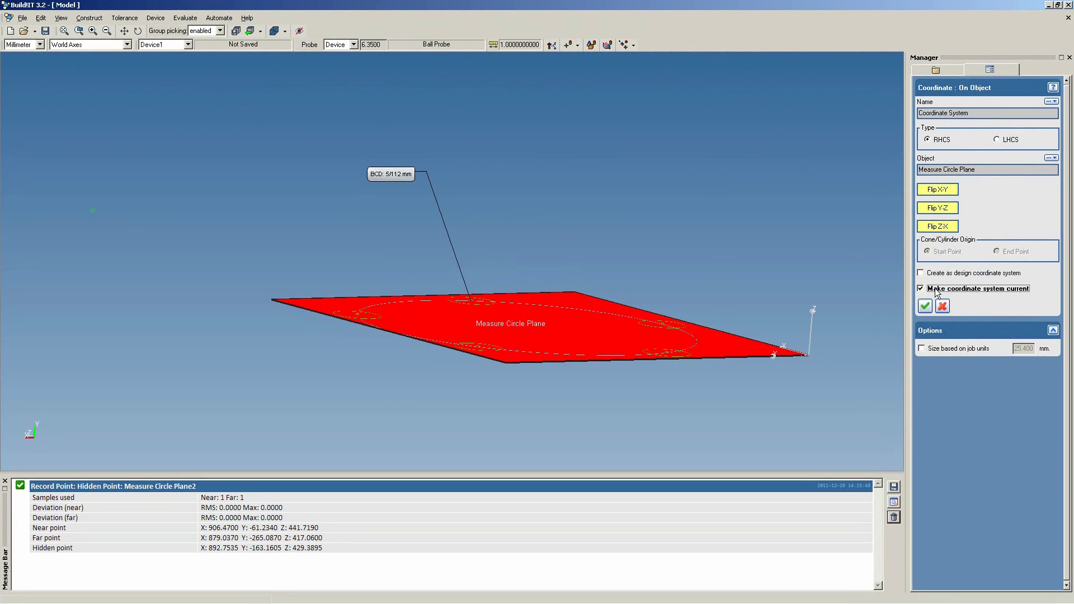
{"action": "left_click", "coordinate": [925, 306]}
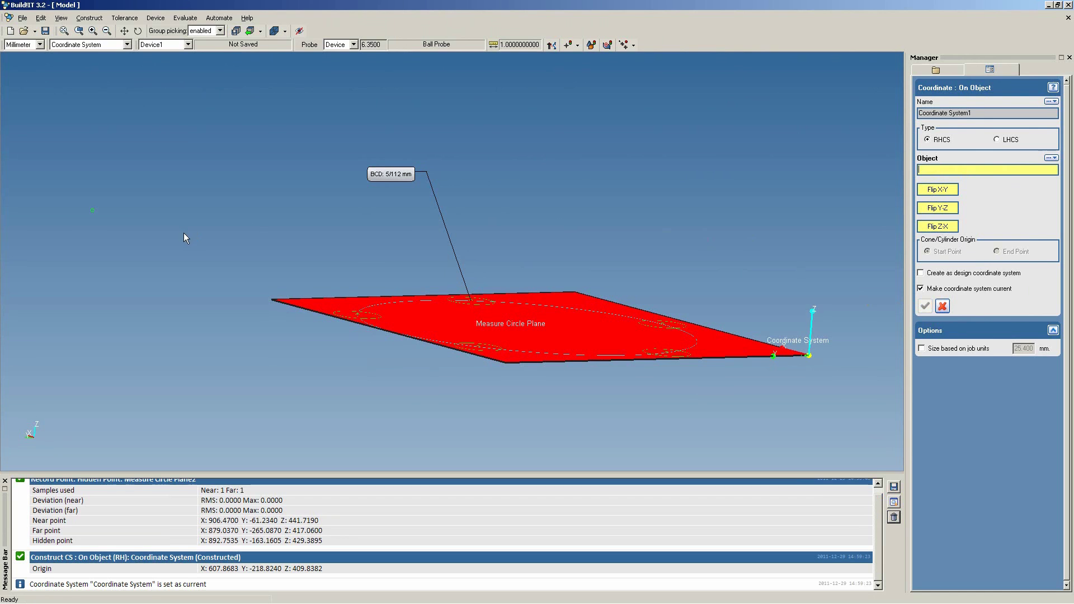
Step: Start a Point to Surface annotation from the hidden point Measure Circle Plane2 to the Measure Circle Plane surface
{"action": "left_click", "coordinate": [185, 18]}
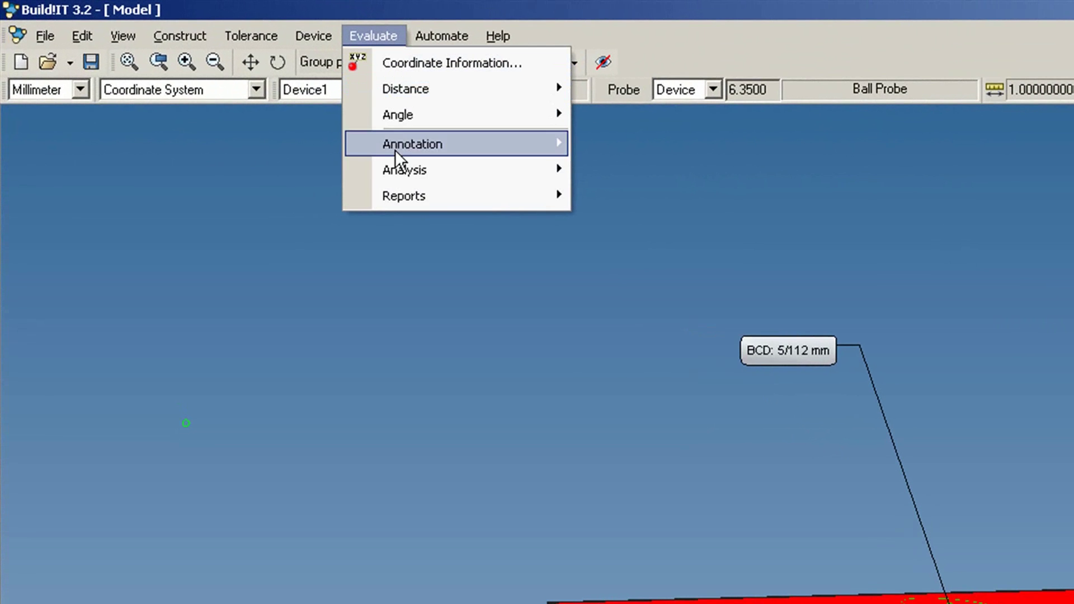
{"action": "mouse_move", "coordinate": [406, 150]}
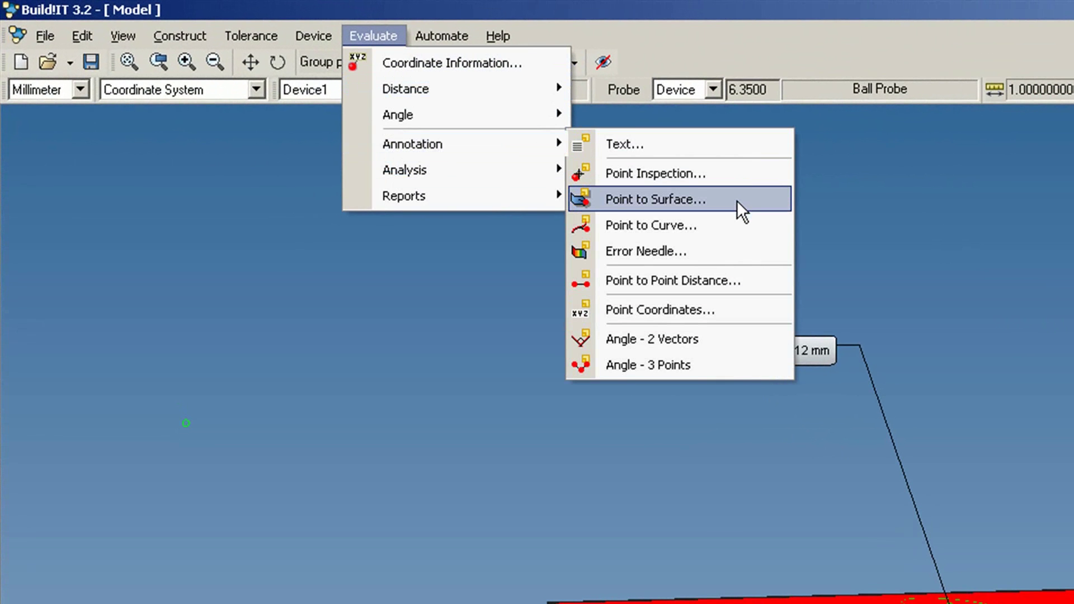
{"action": "left_click", "coordinate": [737, 200]}
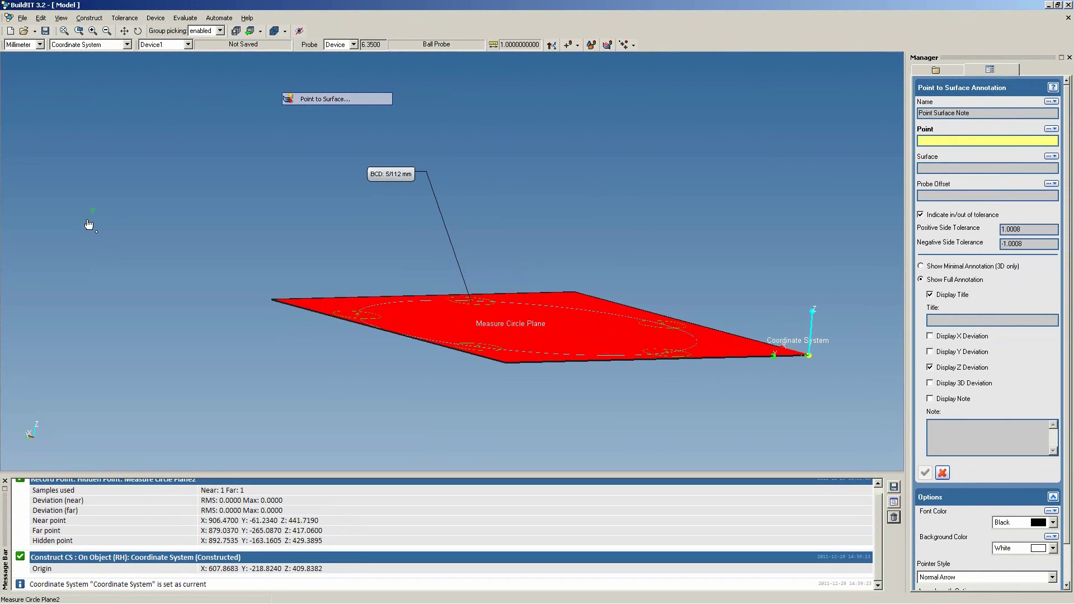
{"action": "left_click", "coordinate": [440, 313]}
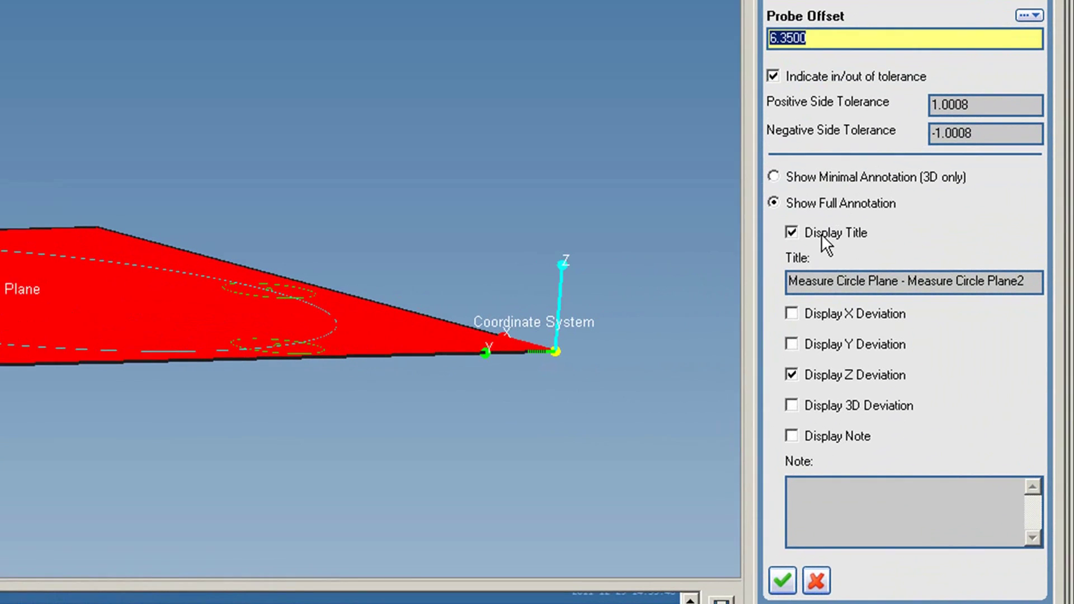
Step: Title the point-to-surface annotation "Offset", with Z deviation displayed and pointer style None, and create it
{"action": "left_click", "coordinate": [954, 319]}
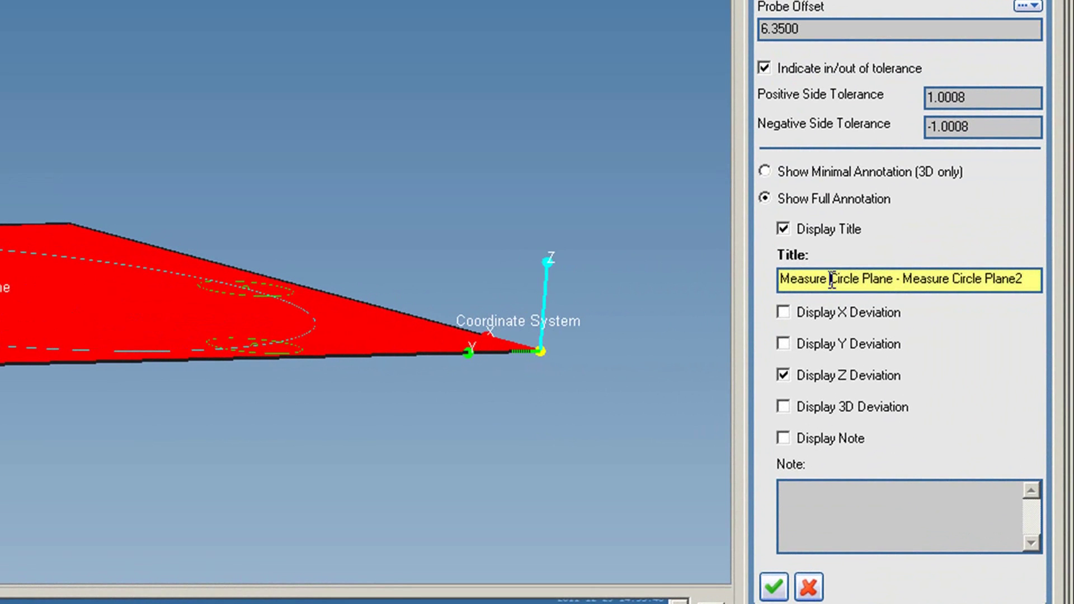
{"action": "left_click_drag", "start_coordinate": [1024, 278], "coordinate": [324, 334]}
{"action": "type", "text": "0"}
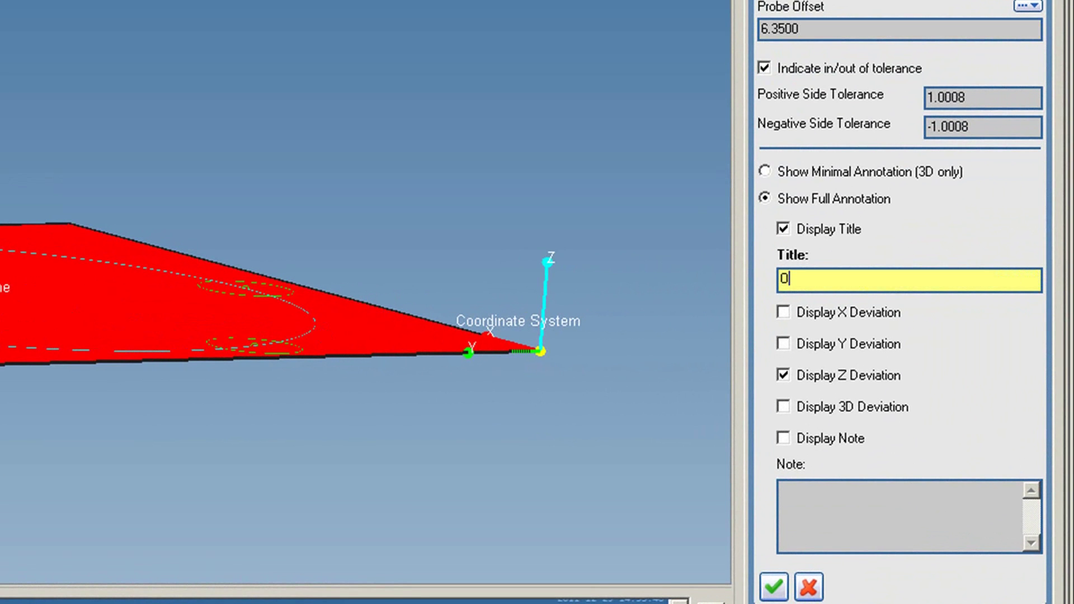
{"action": "type", "text": "ffset"}
{"action": "left_click", "coordinate": [783, 374]}
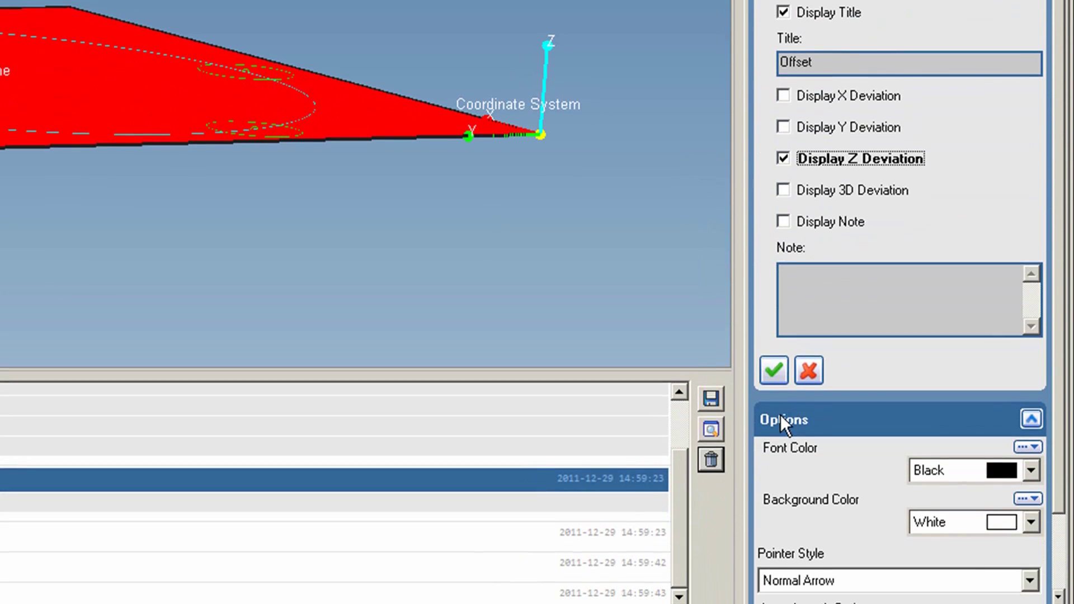
{"action": "left_click", "coordinate": [834, 582]}
{"action": "left_click", "coordinate": [835, 522]}
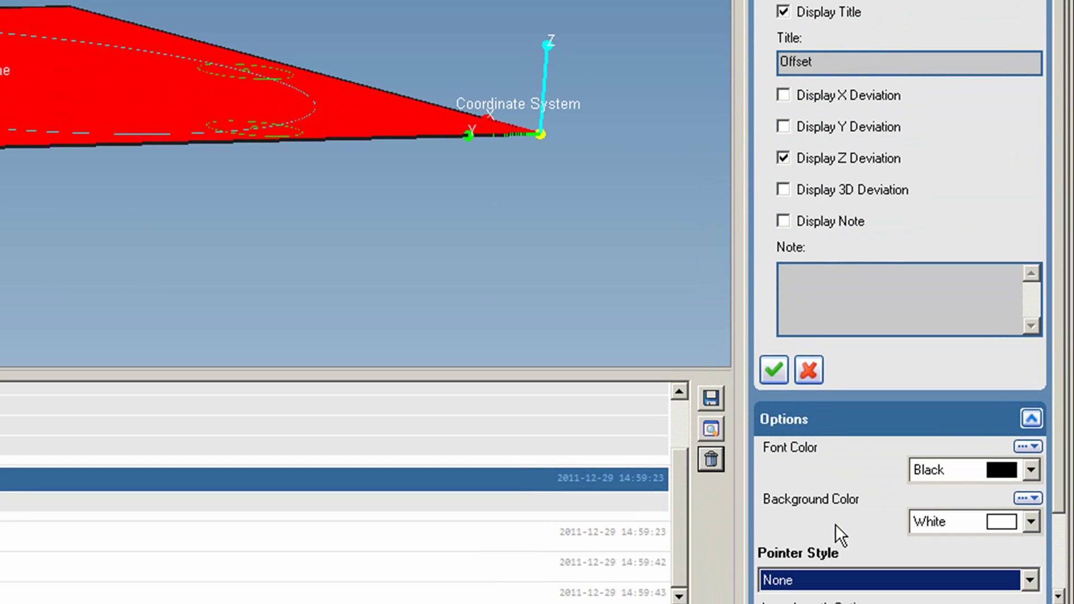
{"action": "left_click", "coordinate": [783, 370]}
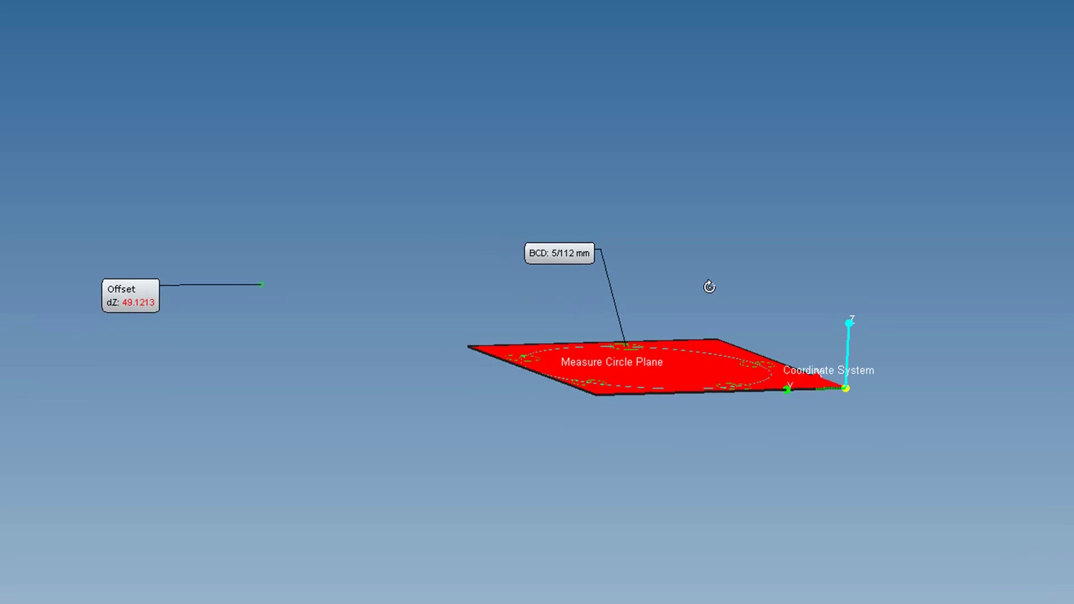
{"action": "middle_click_drag", "start_coordinate": [708, 283], "coordinate": [224, 292]}
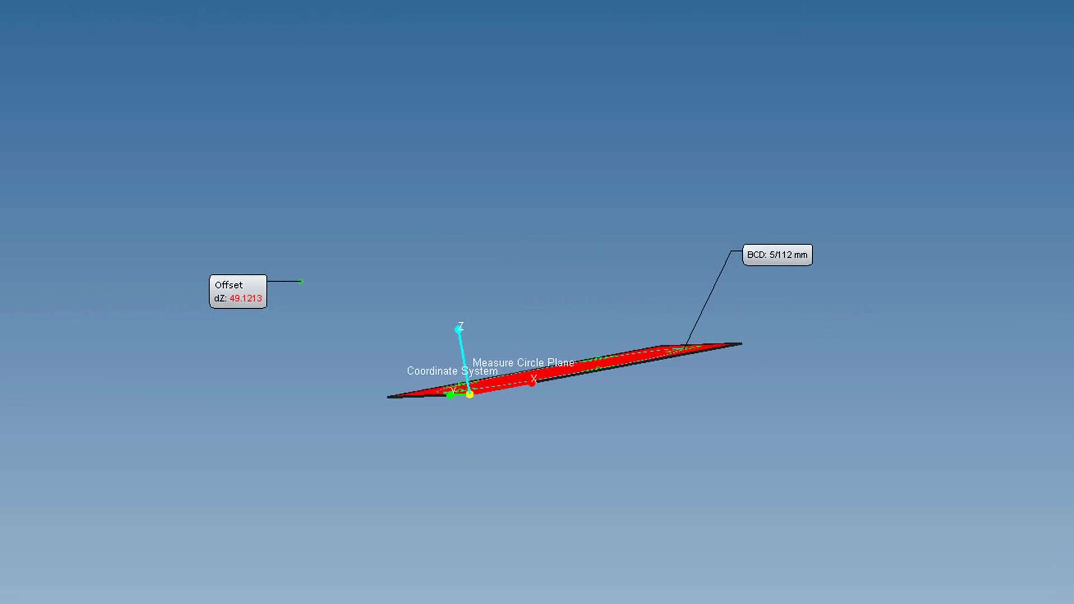